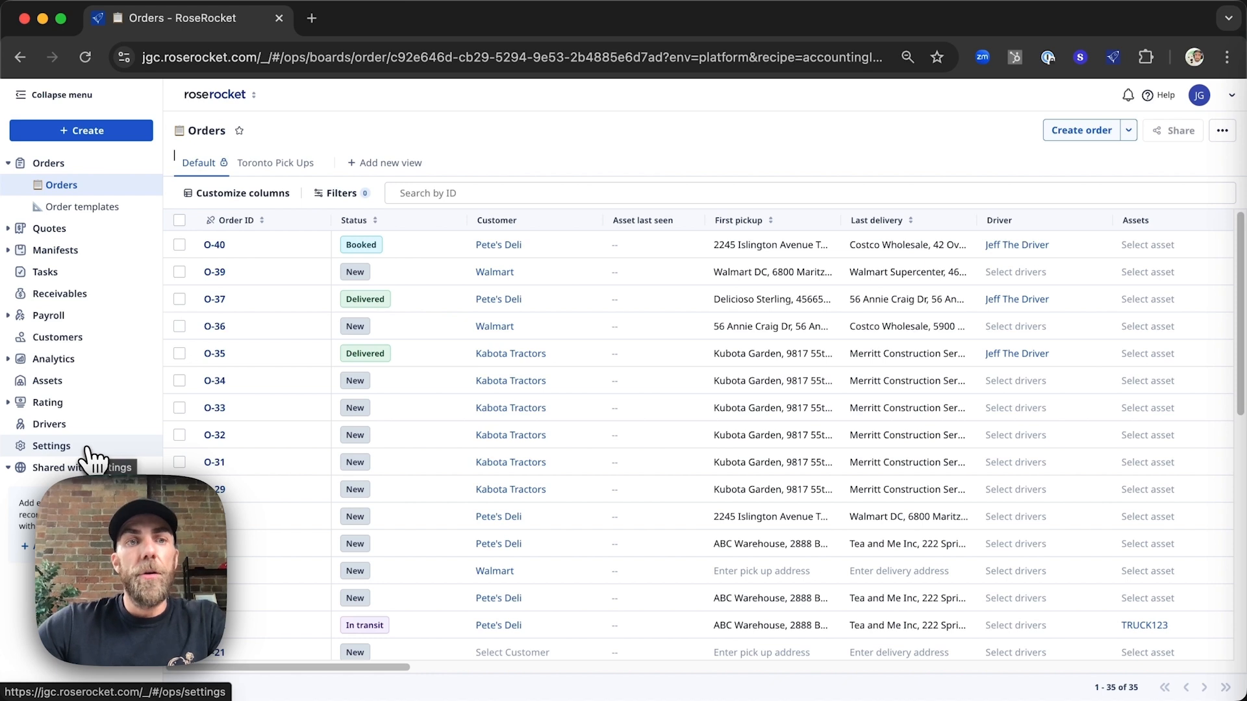
# Open the Order object from the object builder in the organization's settings.
pyautogui.click(54, 448)
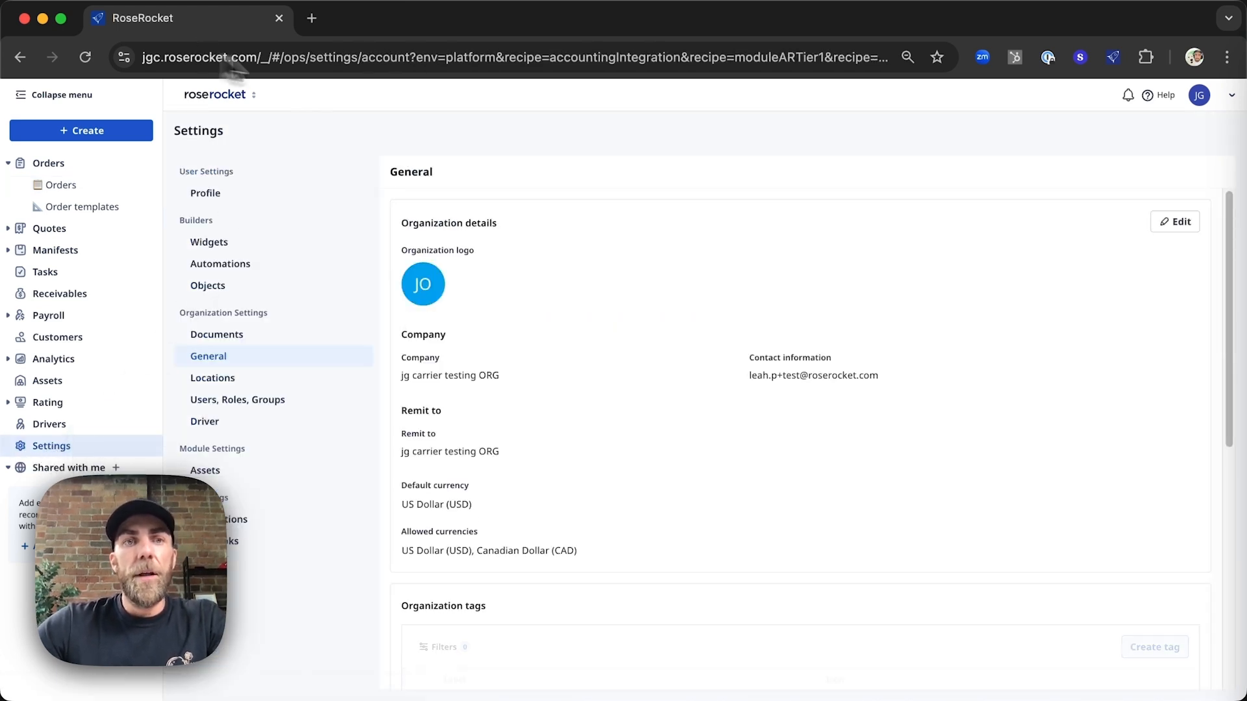
pyautogui.click(221, 287)
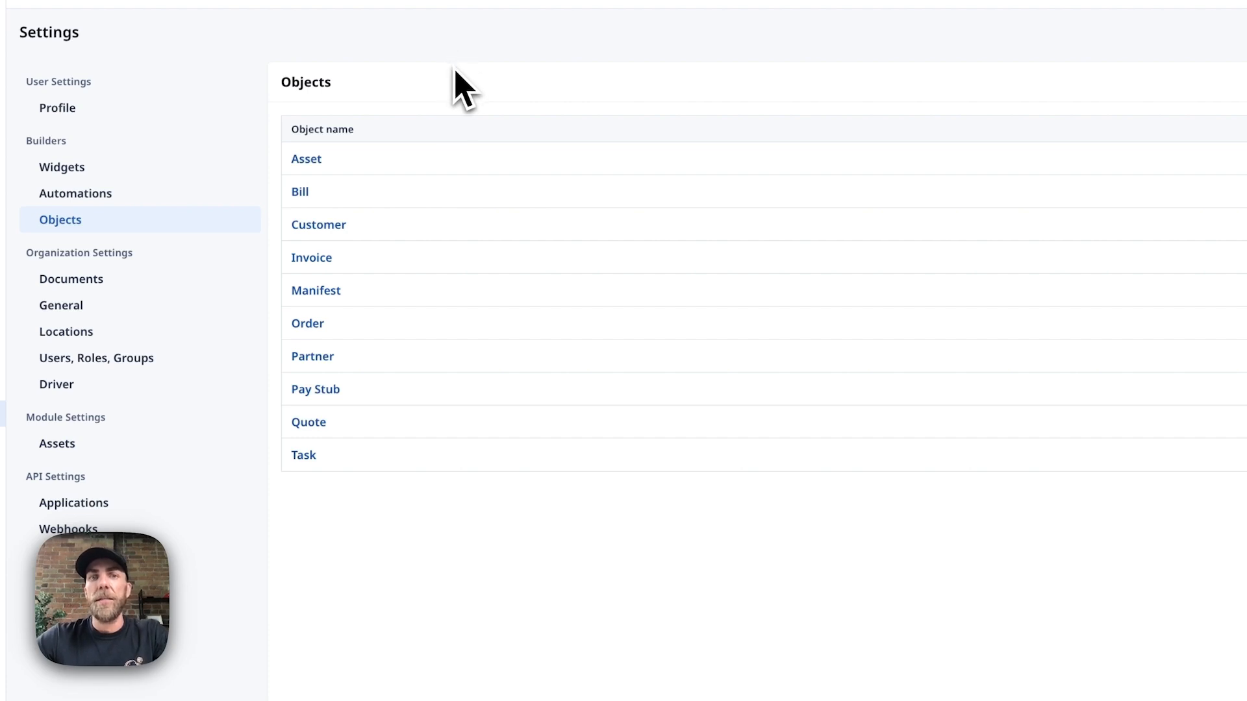
pyautogui.click(308, 325)
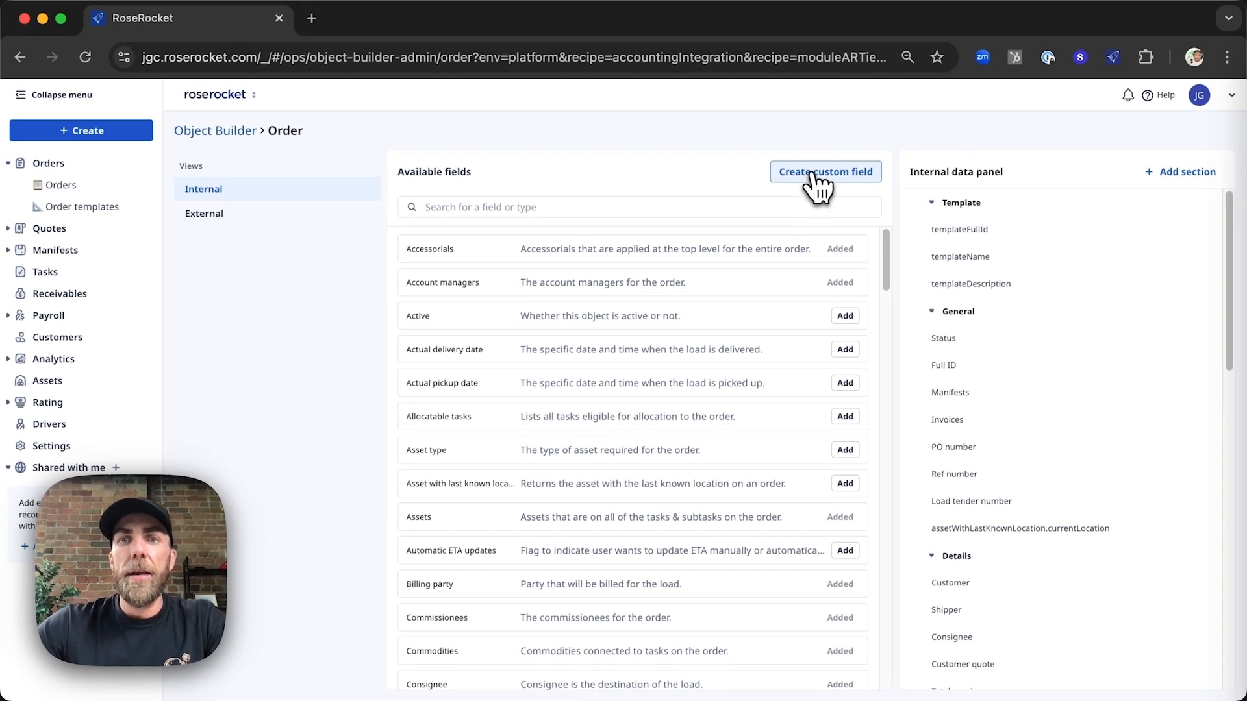
# Start a custom field named "Order Temperature" with the description "This is the tempreature of the order".
pyautogui.click(820, 188)
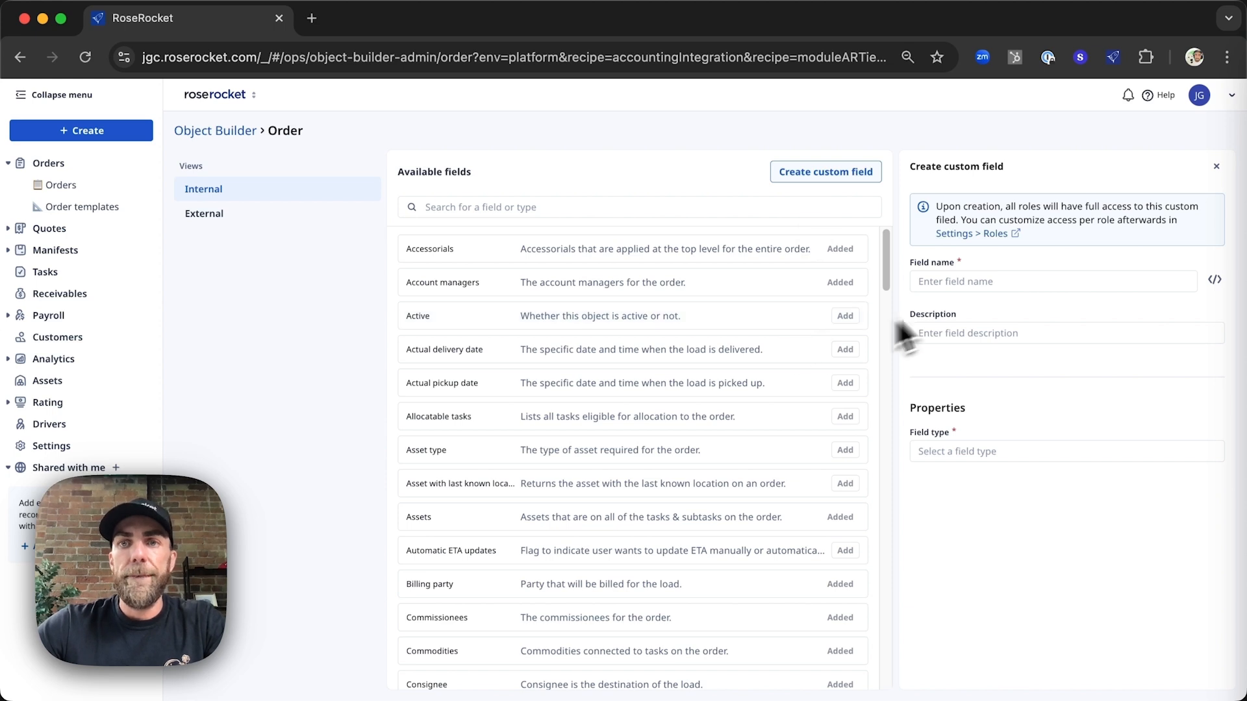
pyautogui.click(971, 285)
pyautogui.write('Order Temp')
pyautogui.write('reature')
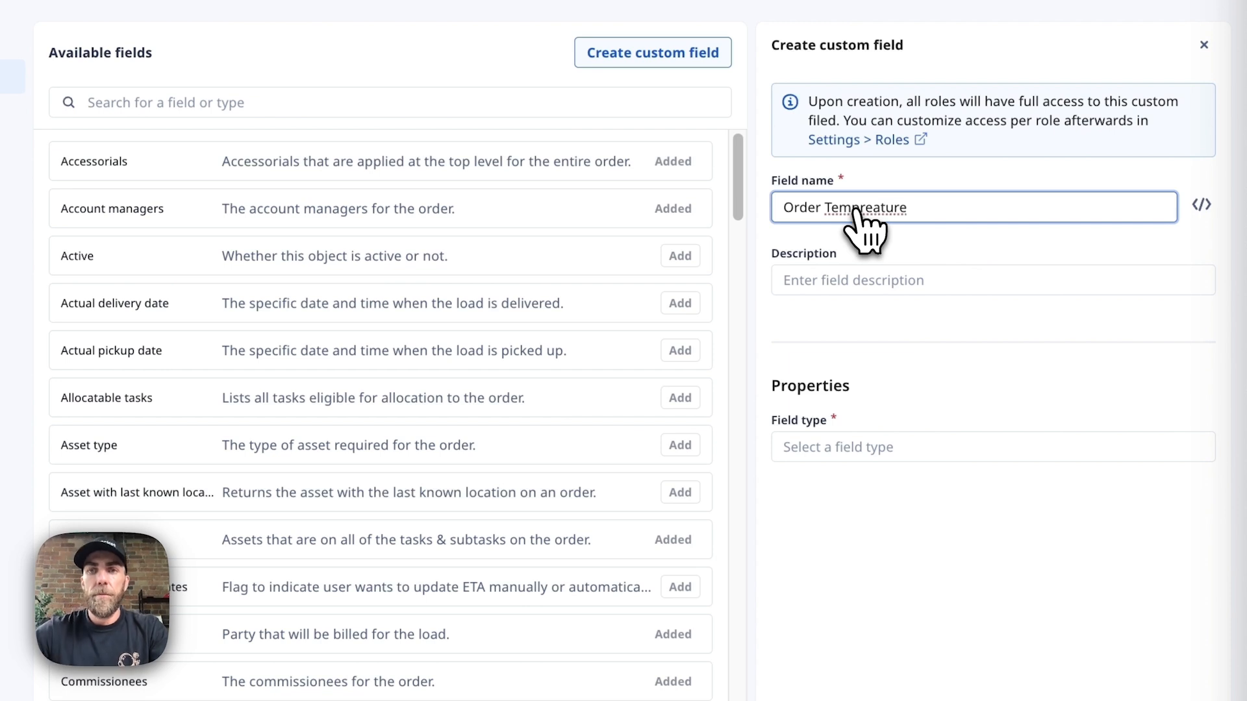
pyautogui.rightClick(853, 207)
pyautogui.click(872, 219)
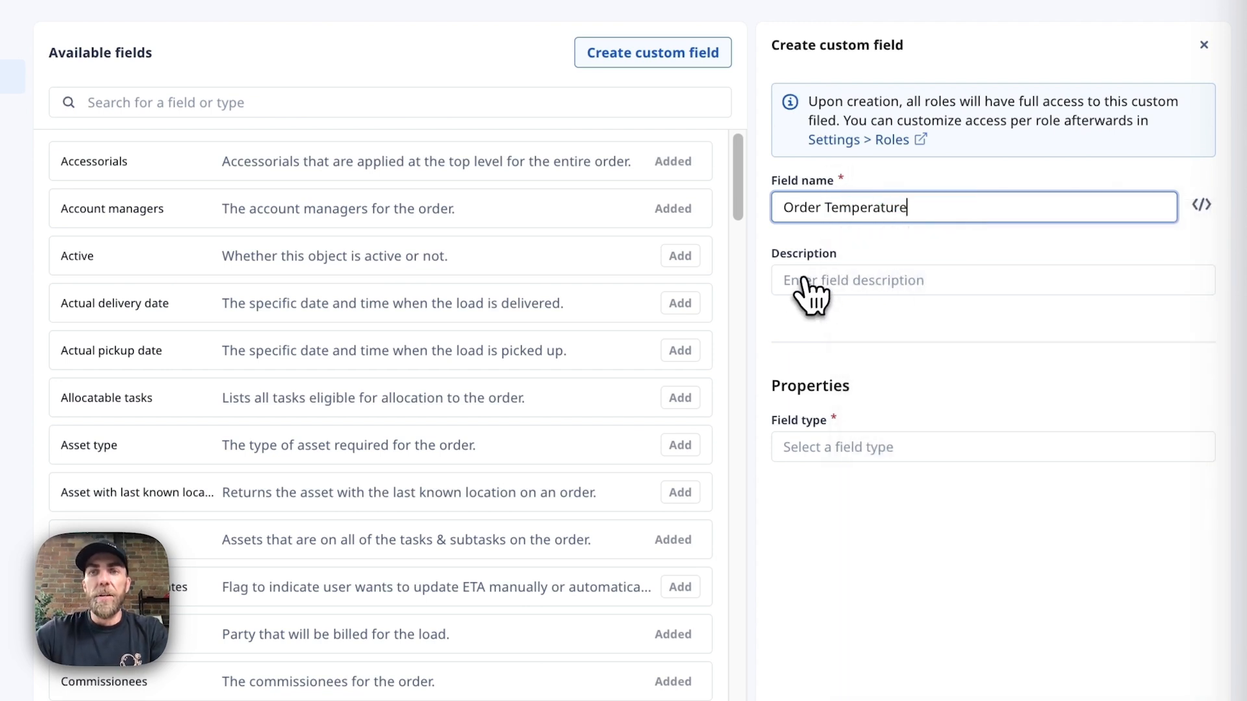
pyautogui.click(810, 295)
pyautogui.write('Th')
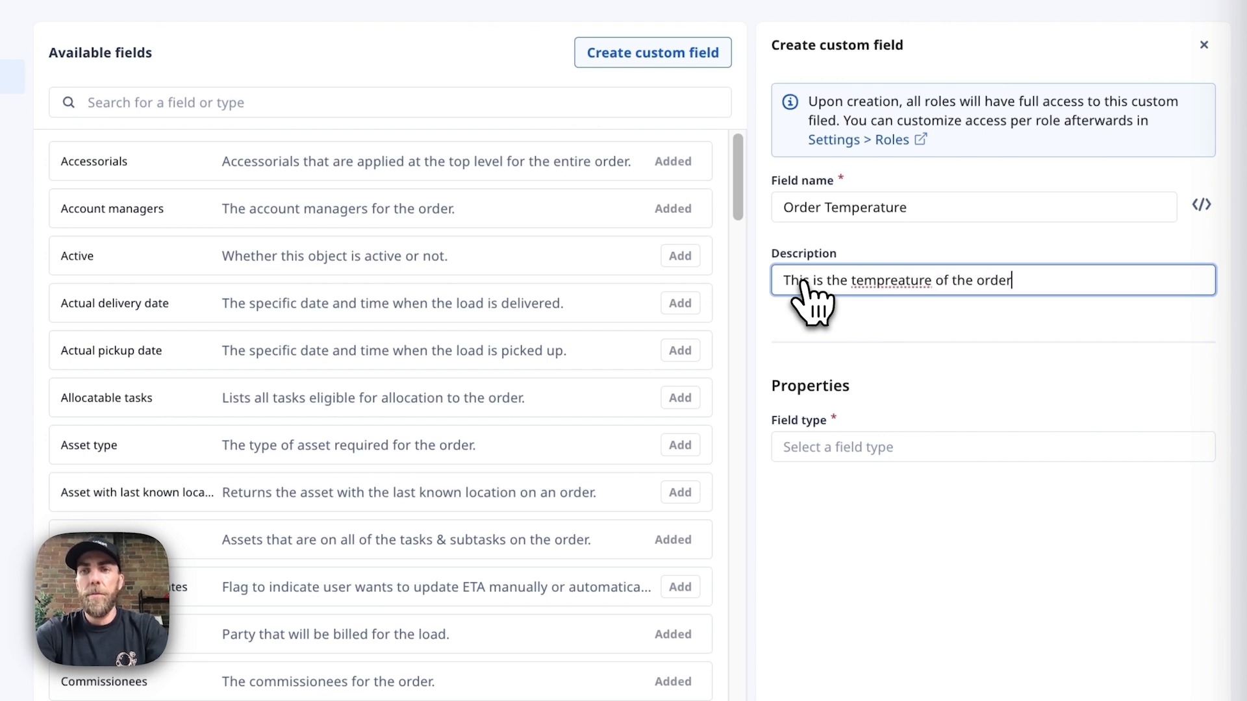
# Review the available field types and their descriptions, from Text through Lookup, for the new custom field.
pyautogui.click(846, 451)
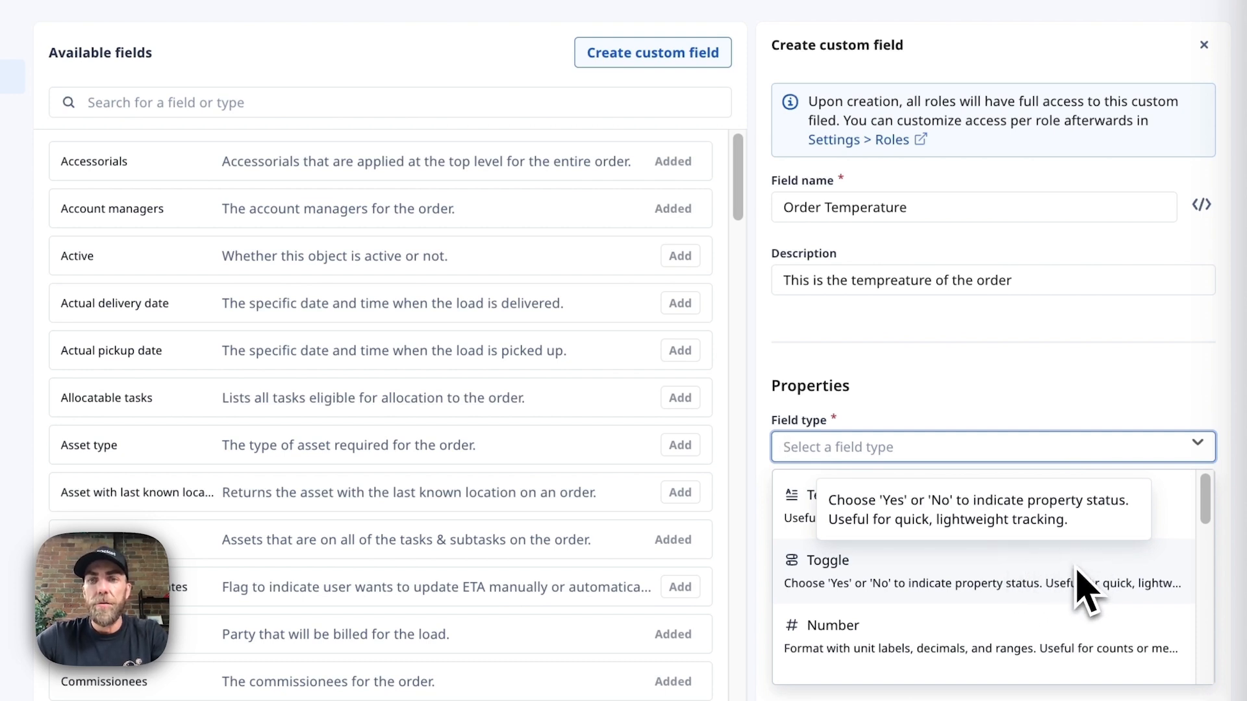
pyautogui.scroll(-1, 1078, 591)
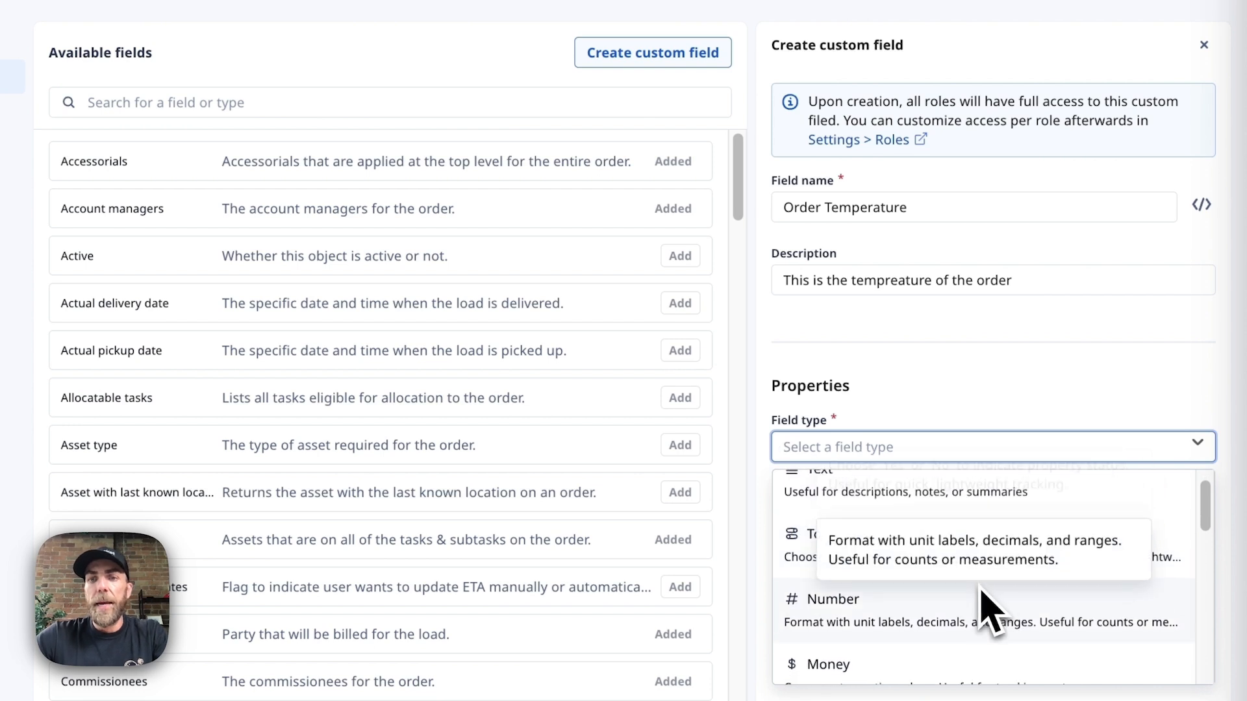
pyautogui.scroll(-1, 989, 600)
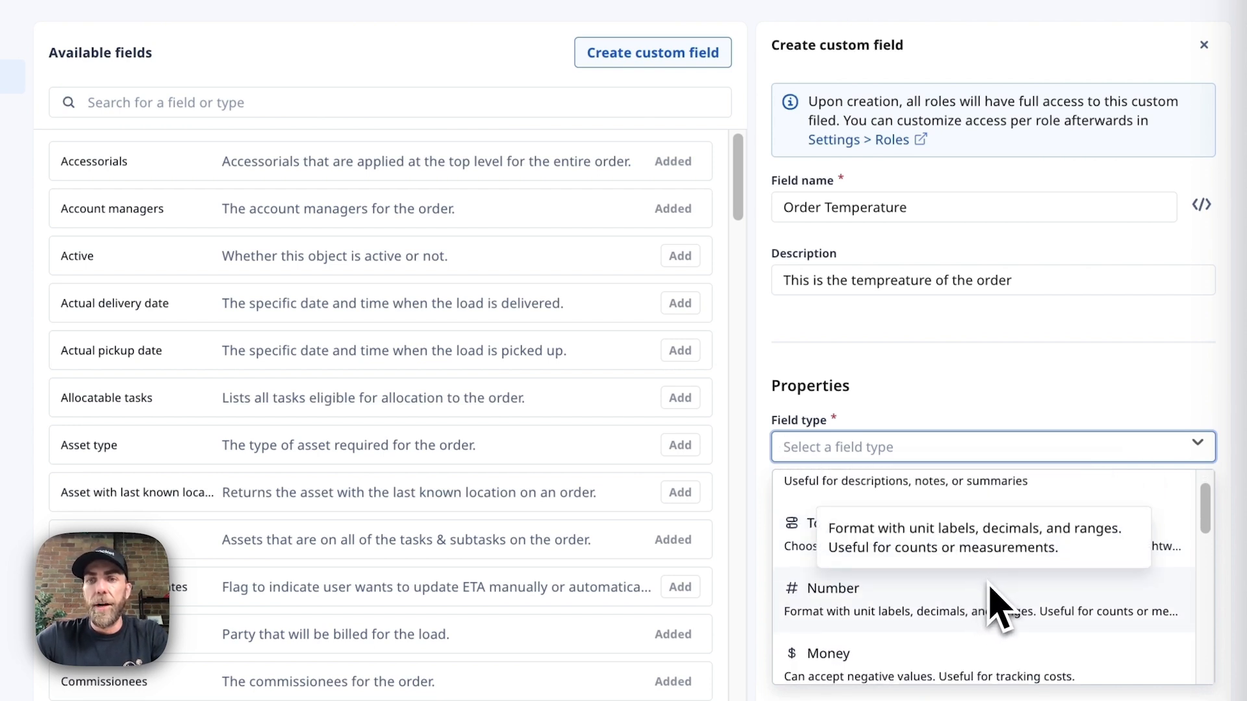
pyautogui.scroll(-2, 989, 588)
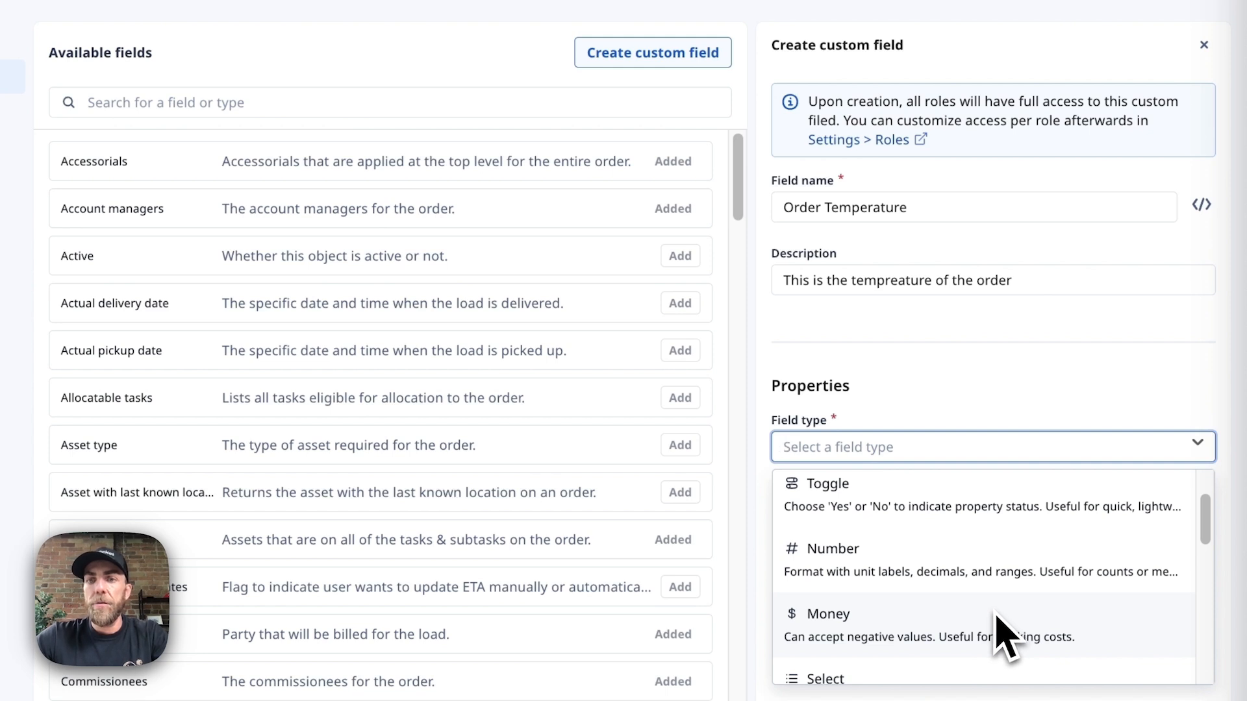
pyautogui.scroll(-3, 996, 610)
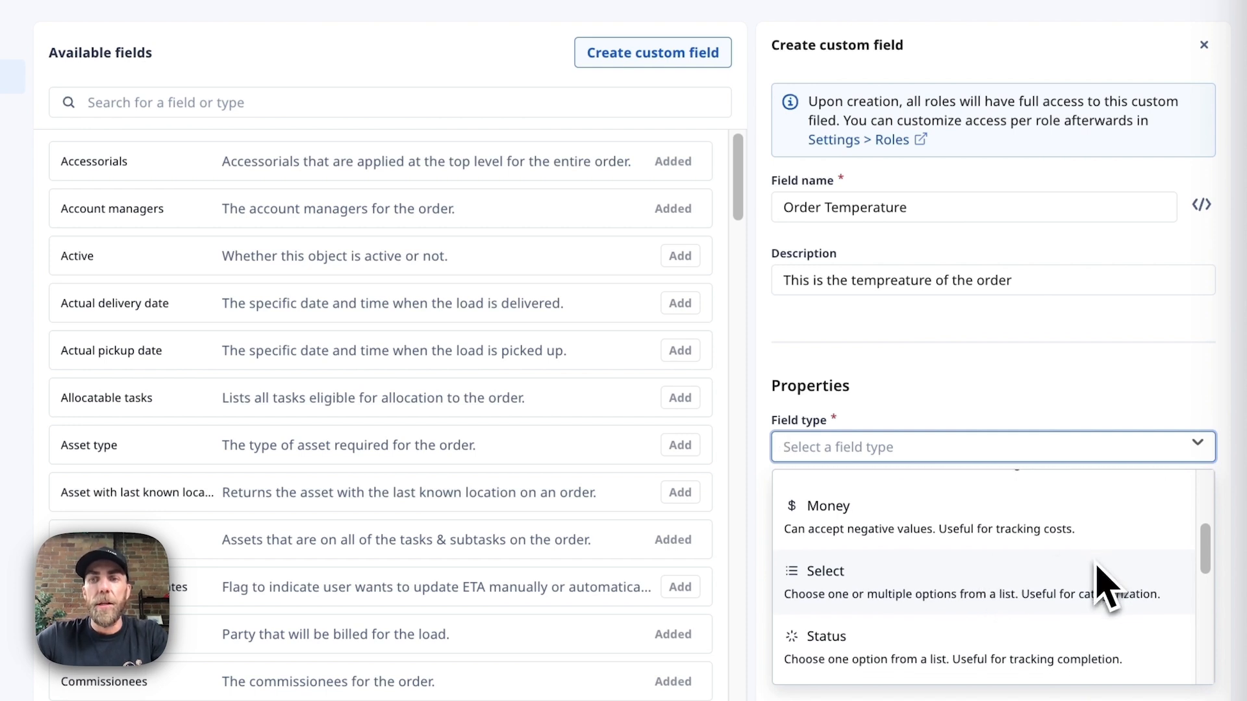
pyautogui.scroll(-2, 1096, 561)
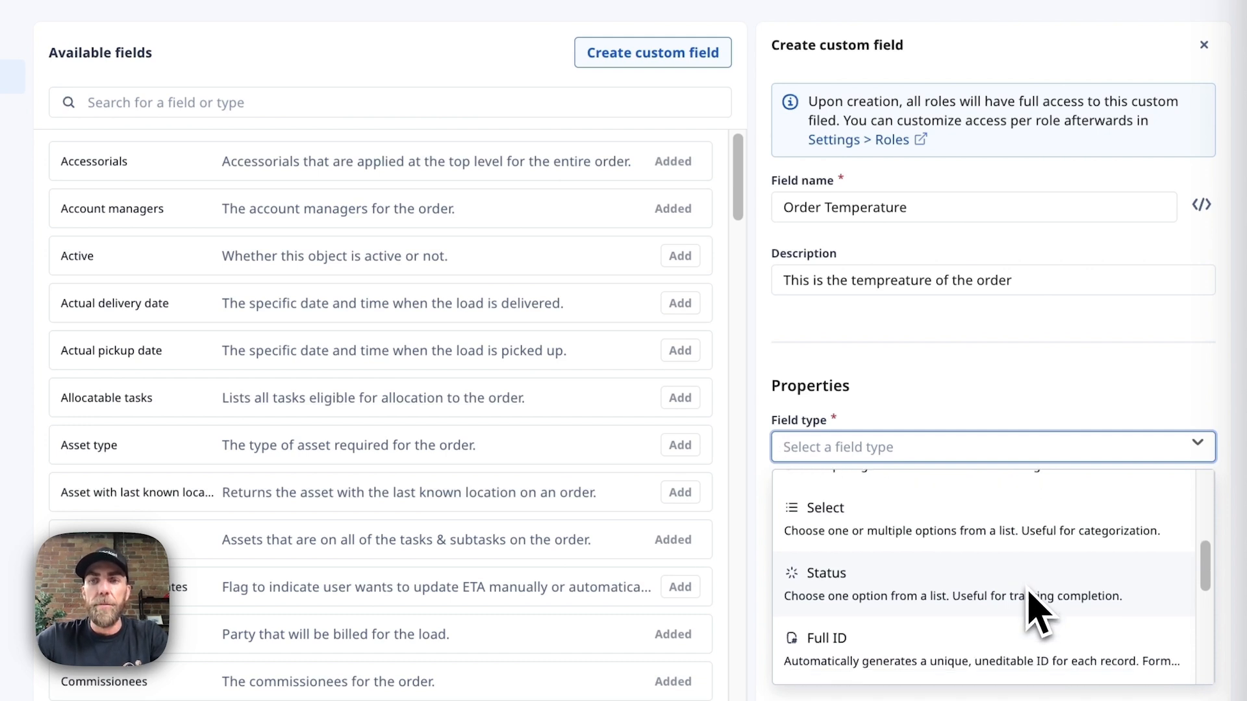
pyautogui.scroll(-2, 1029, 591)
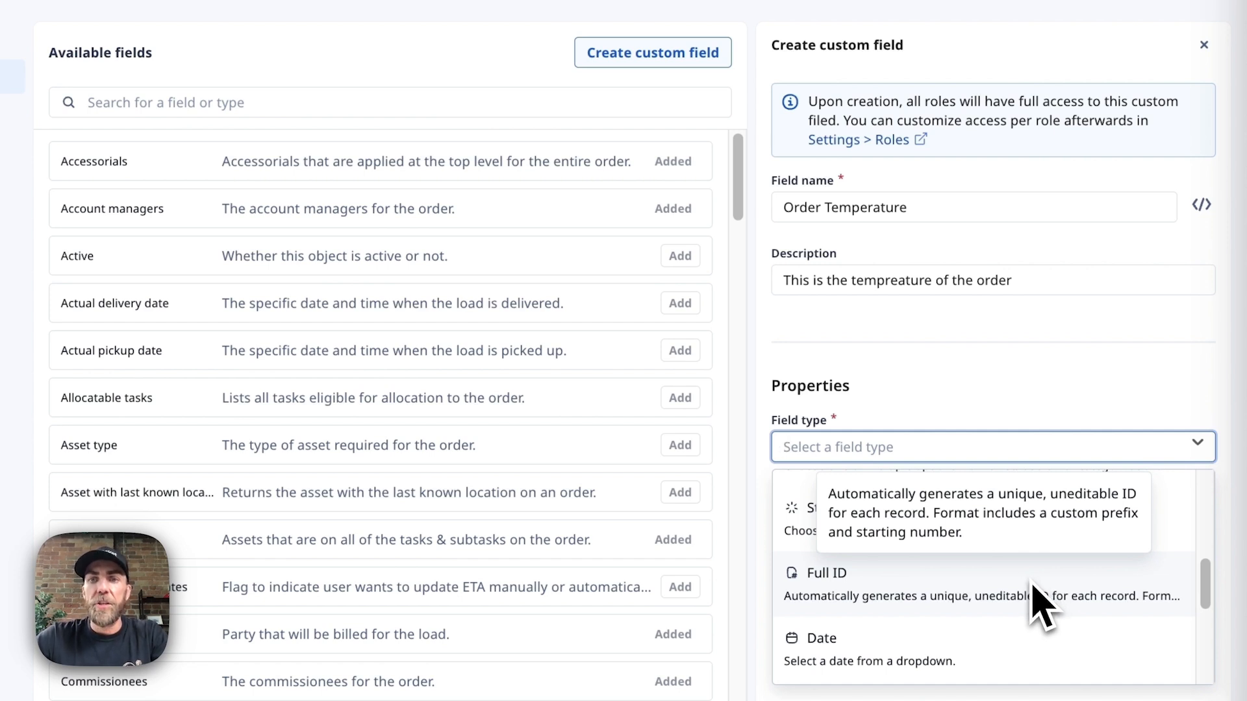
pyautogui.scroll(-1, 1032, 586)
pyautogui.scroll(2, 1027, 581)
pyautogui.scroll(-2, 1024, 575)
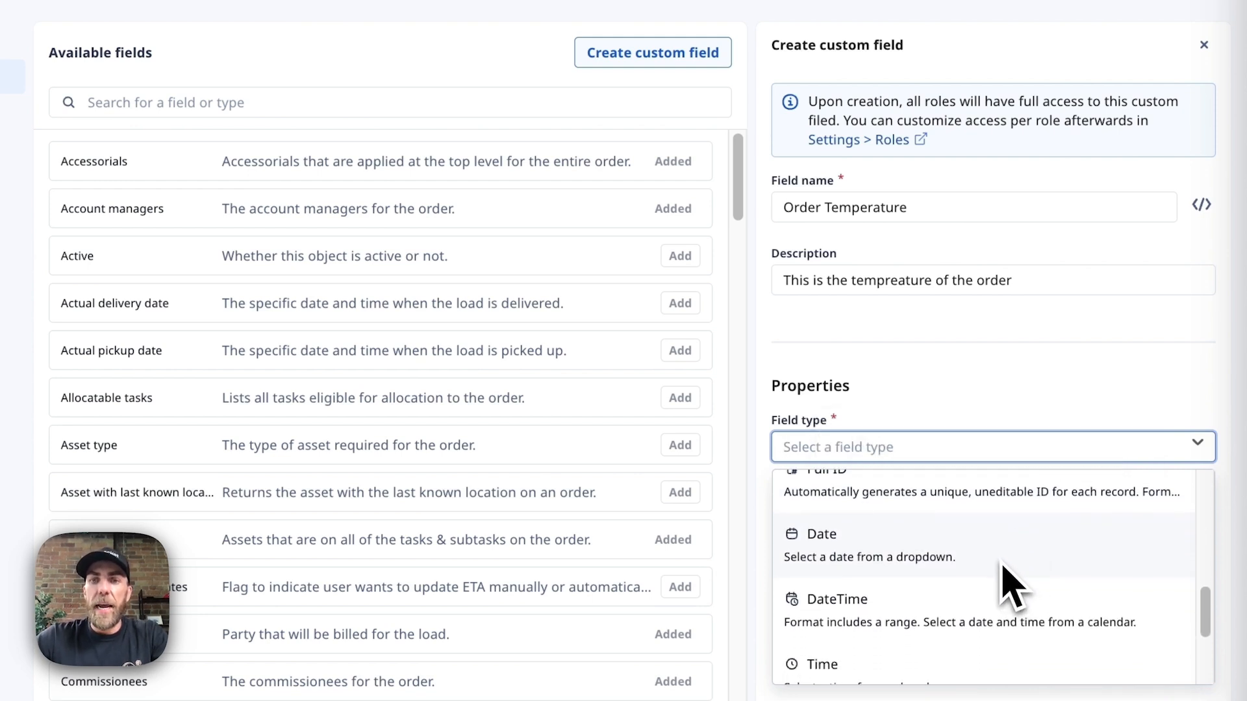
pyautogui.scroll(-1, 998, 578)
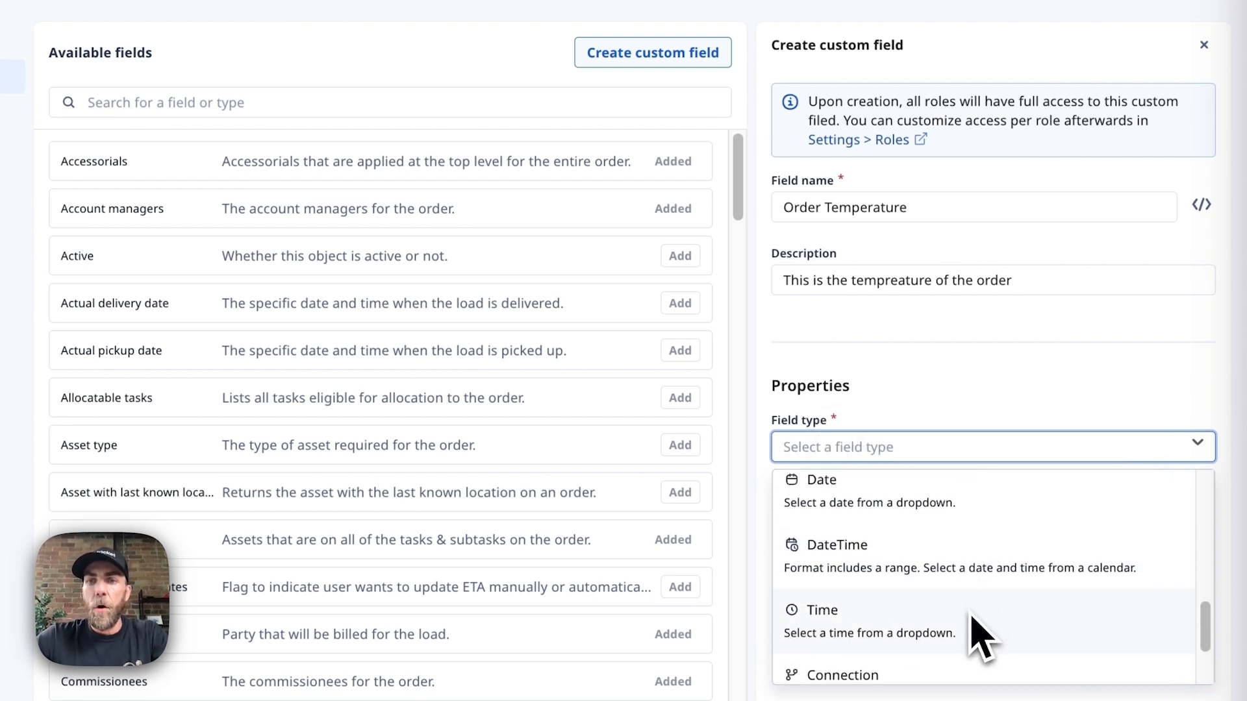
pyautogui.scroll(-1, 883, 559)
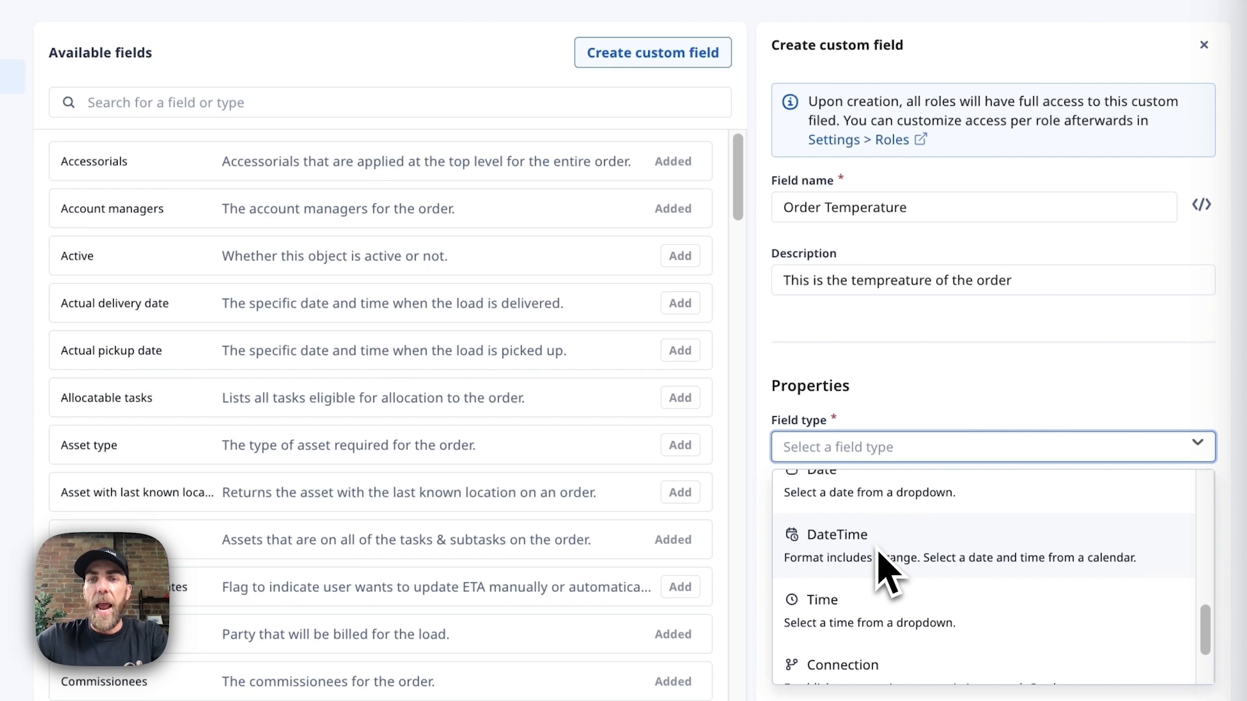
pyautogui.scroll(-2, 885, 569)
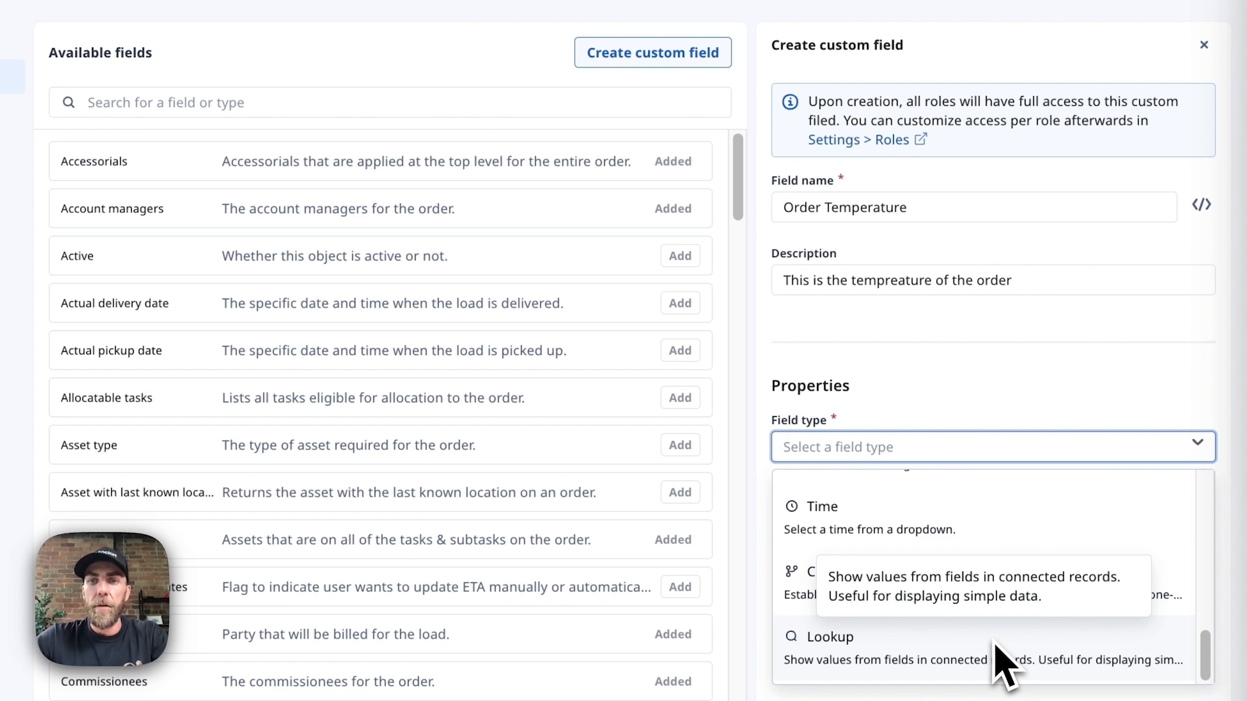
# Set the field type to Number and create the custom field.
pyautogui.write('numbe')
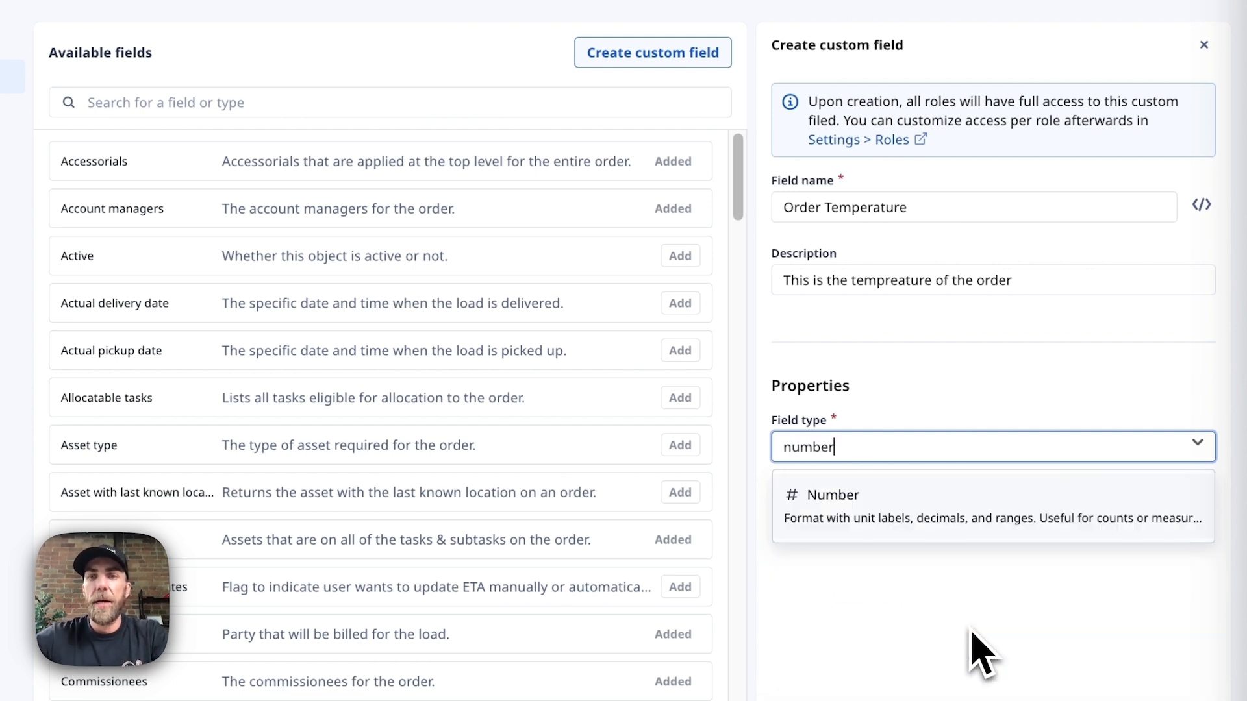
pyautogui.click(907, 527)
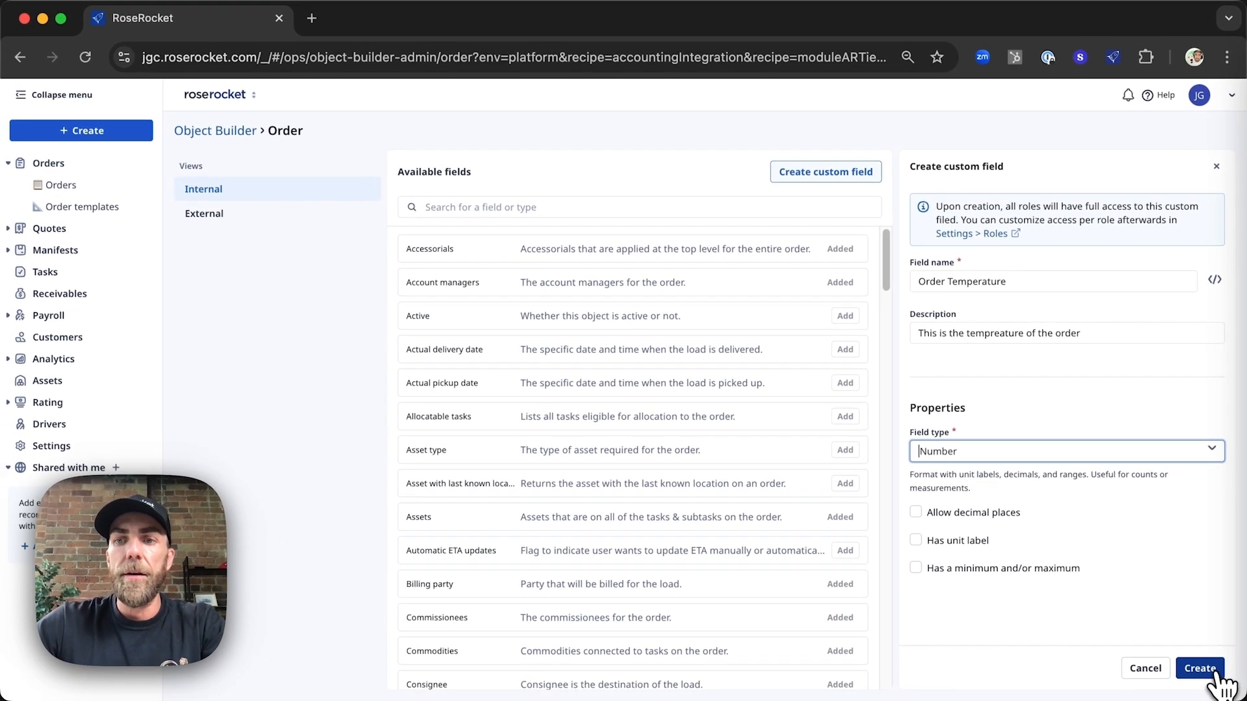
pyautogui.click(1219, 676)
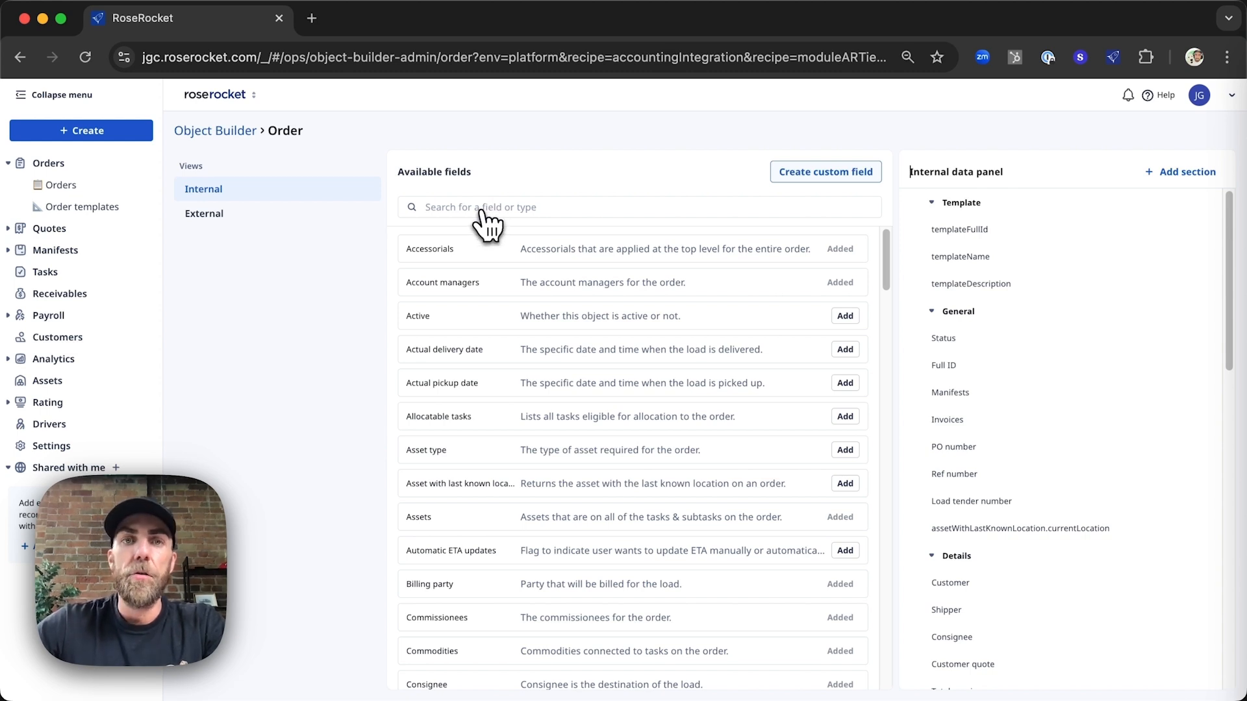
# Add the Order Temperature field to the internal data panel's General section between Full ID and Manifests, and save the layout.
pyautogui.click(481, 211)
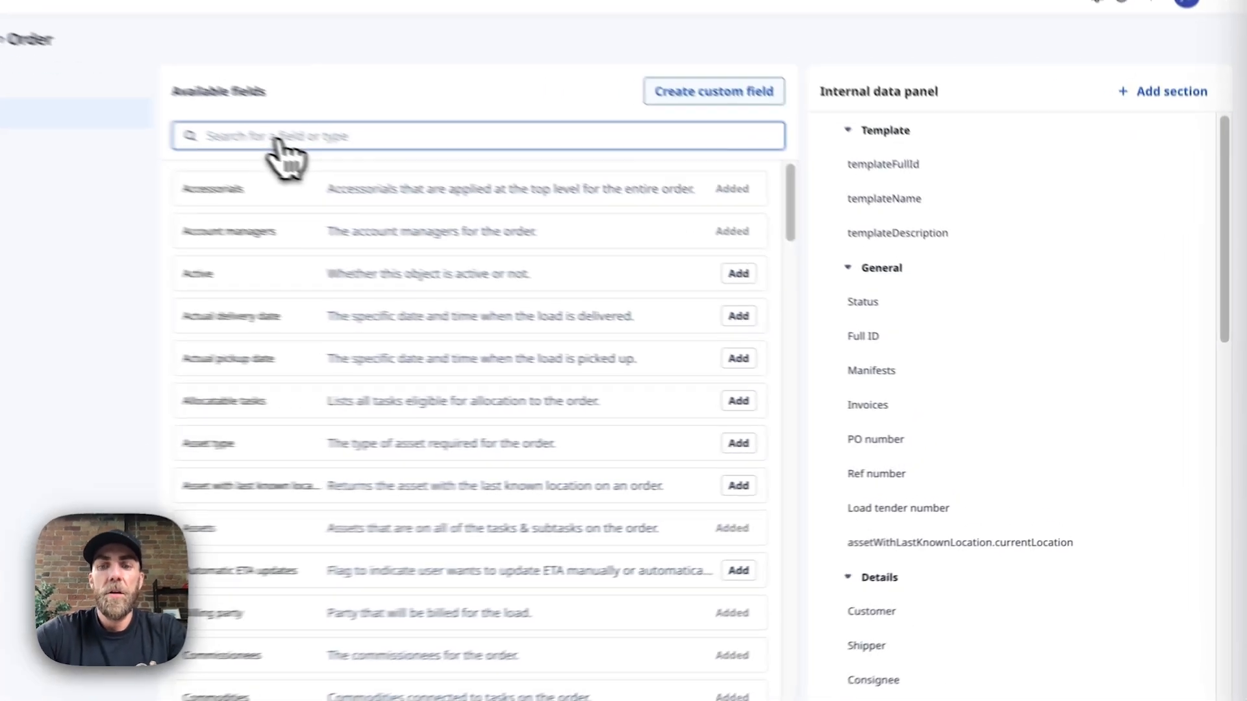
pyautogui.write('order')
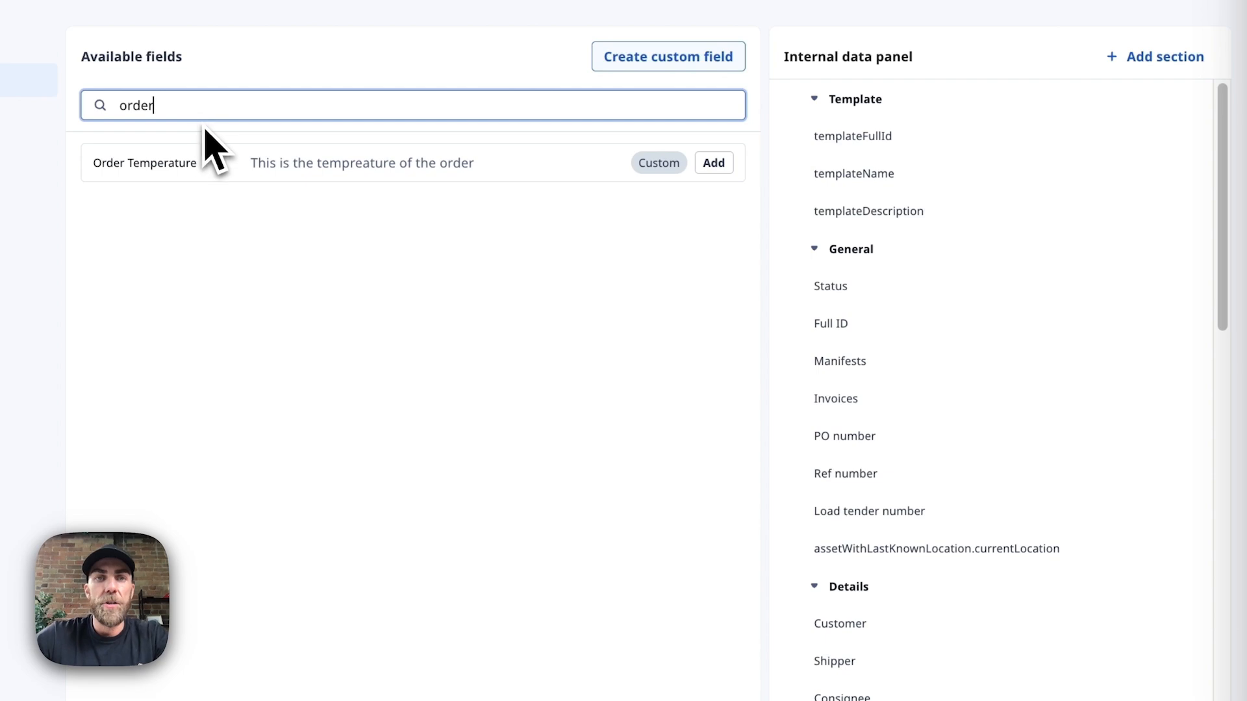
pyautogui.click(711, 166)
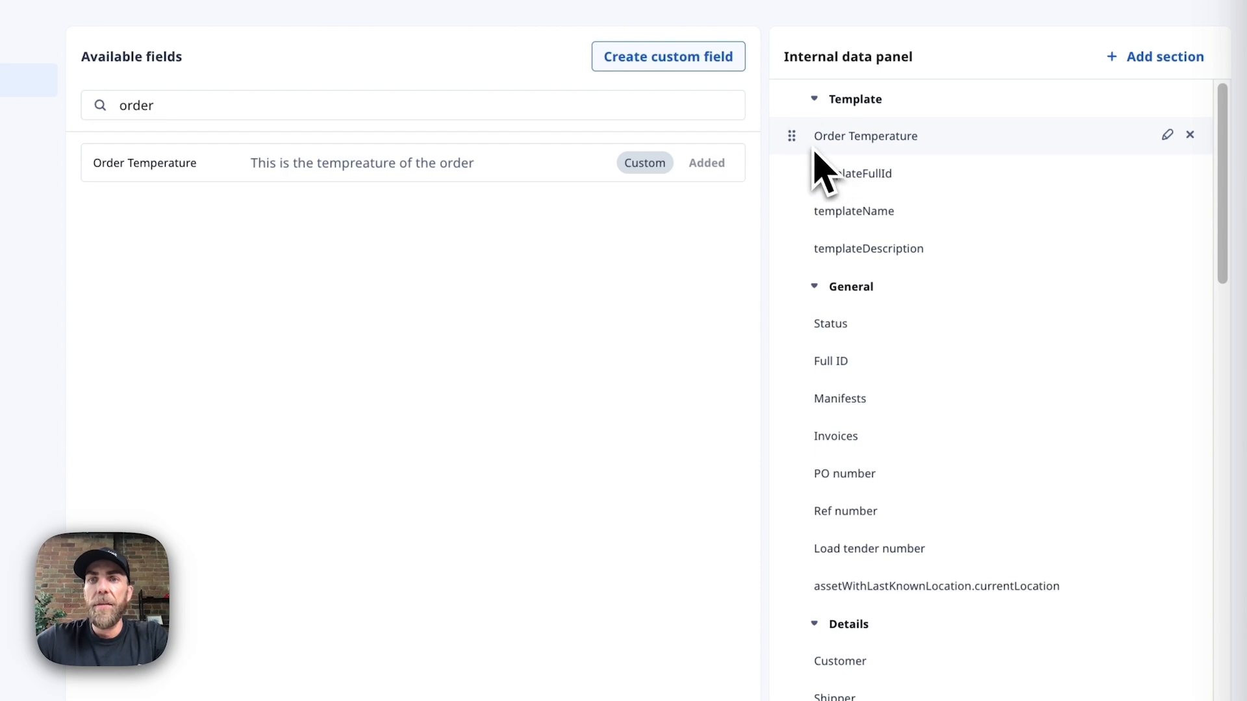
pyautogui.moveTo(789, 137); pyautogui.dragTo(786, 396)
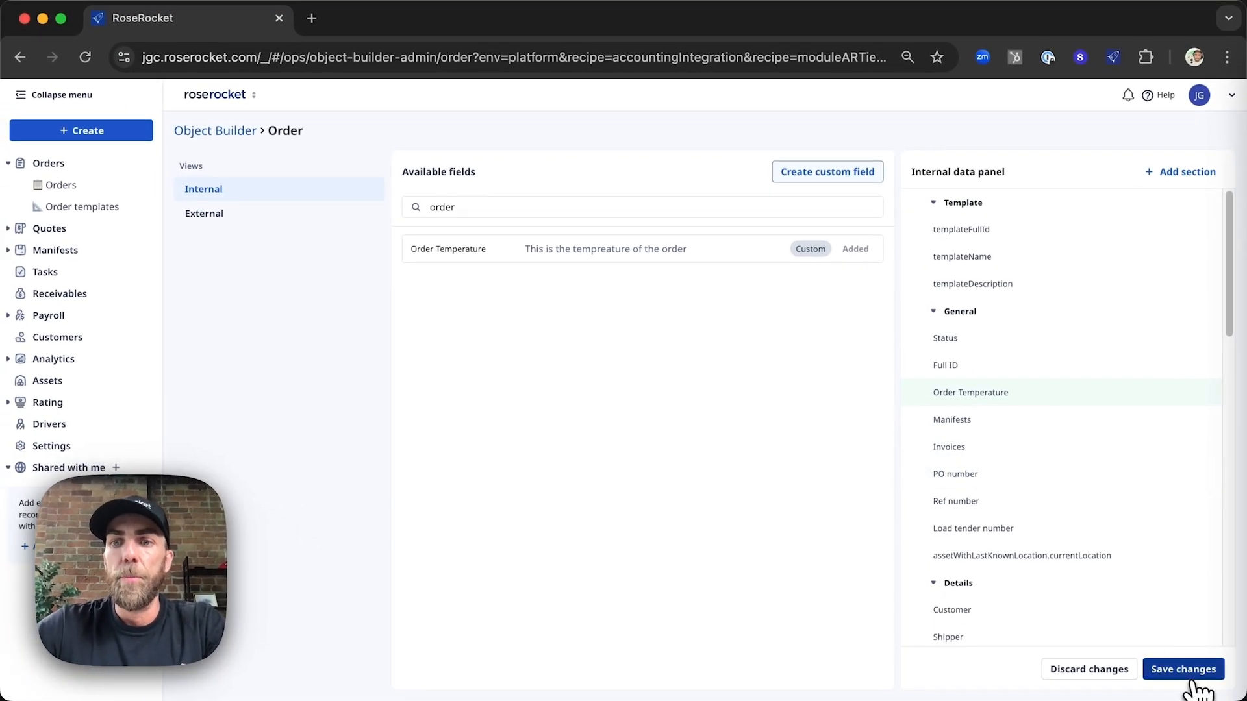
pyautogui.click(1194, 669)
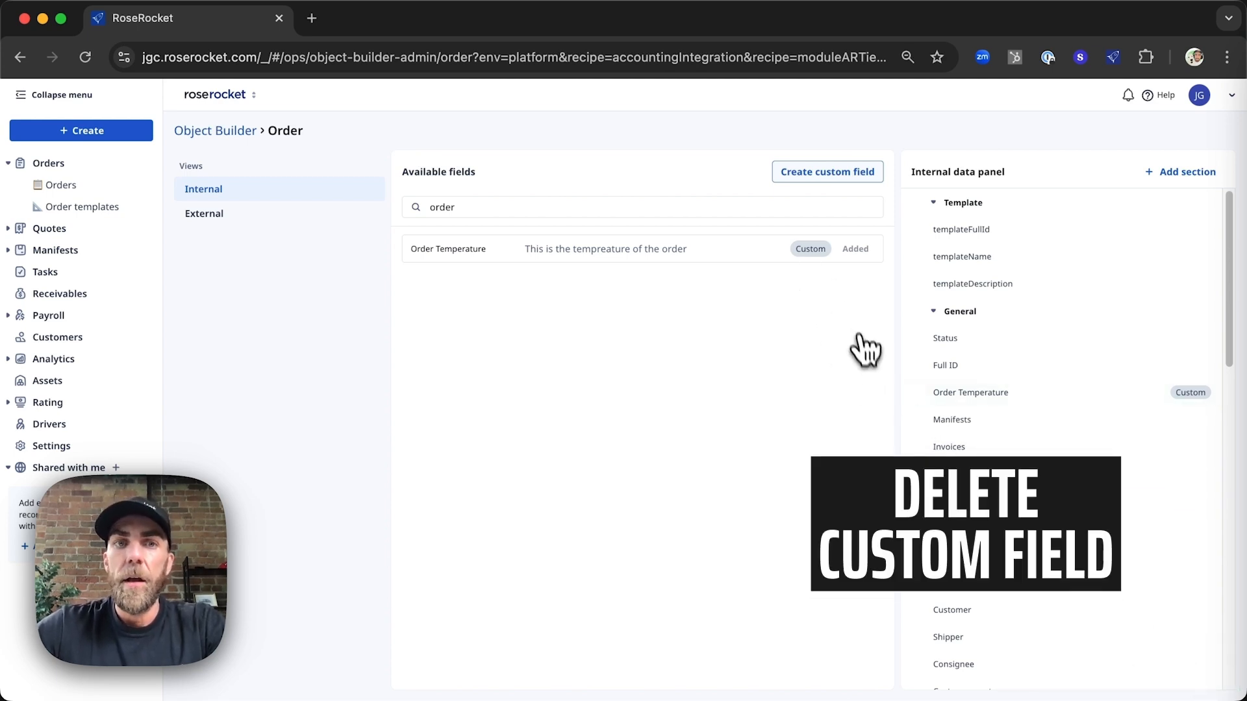
# Open the Order Temperature field's edit settings to view its properties and deletion option.
pyautogui.moveTo(817, 259)
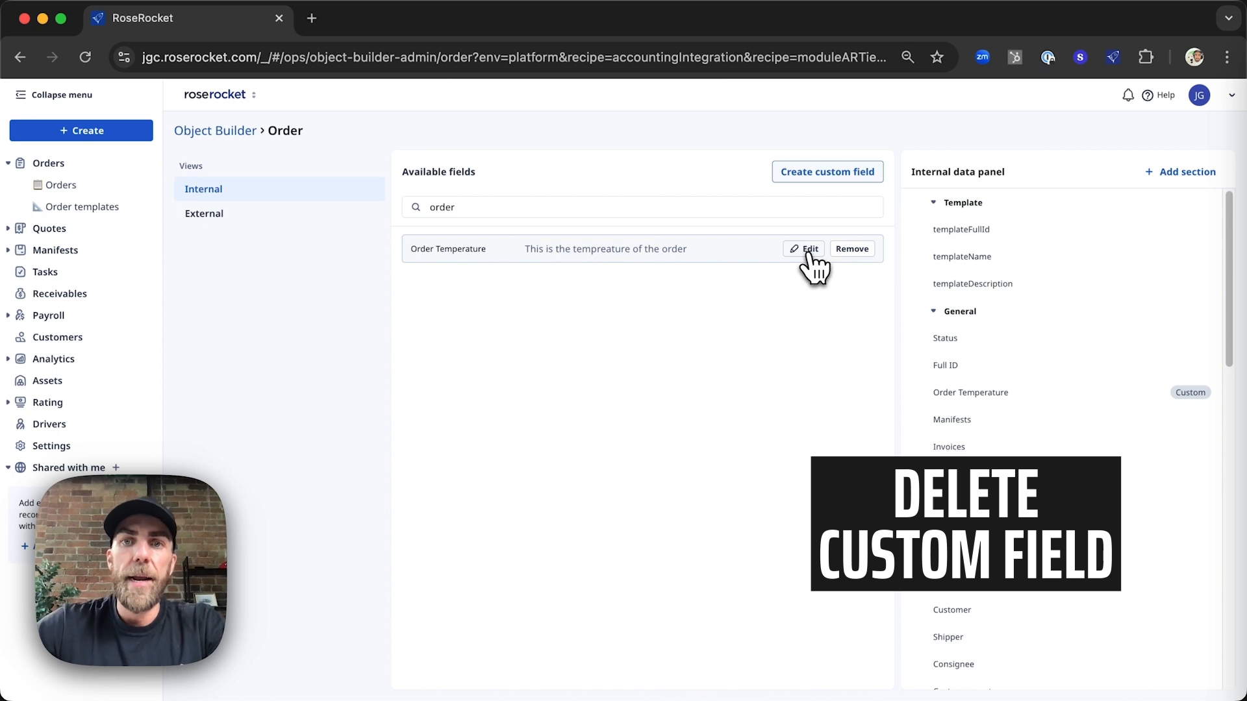
pyautogui.click(808, 250)
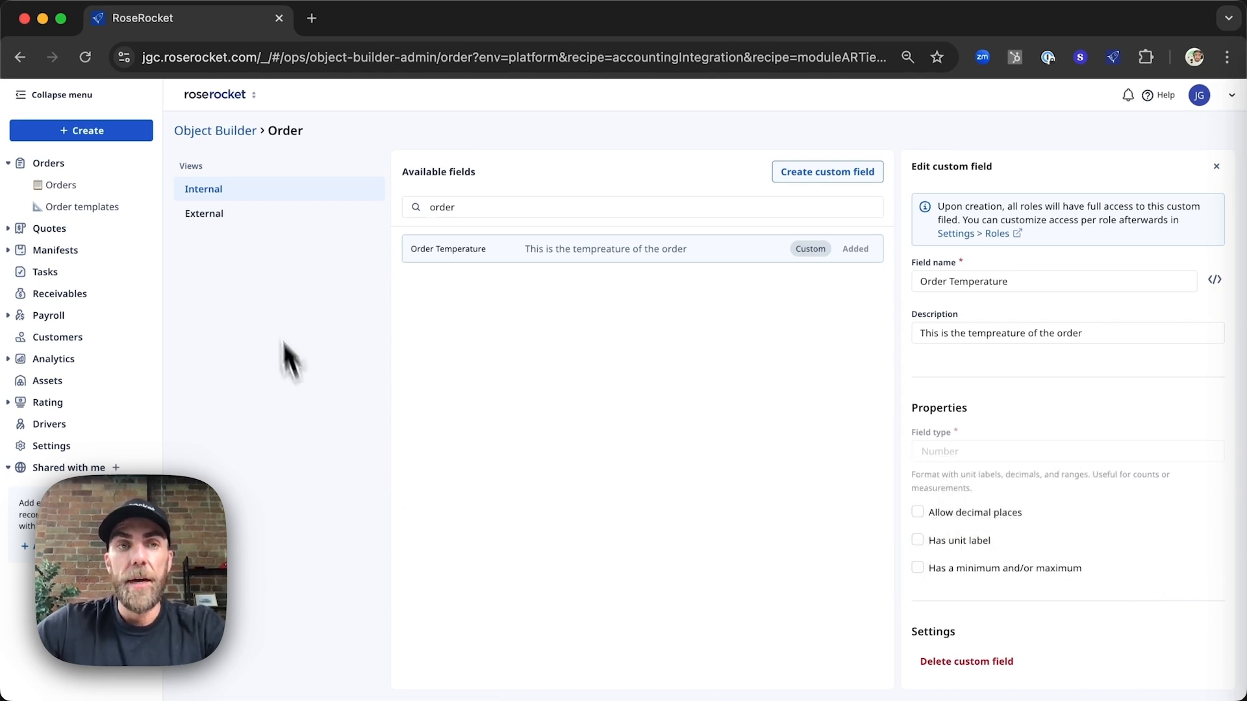
# Search the available fields for "status" and open the order's Status field for editing.
pyautogui.doubleClick(560, 206)
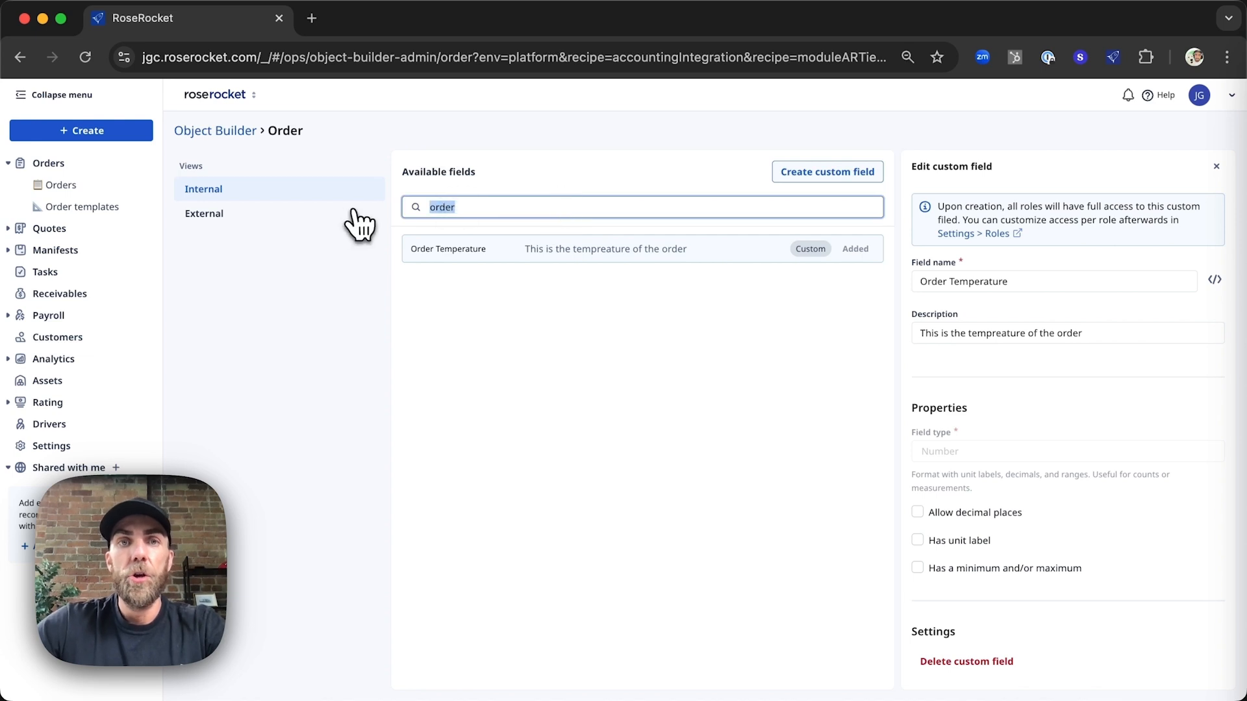
pyautogui.write('status')
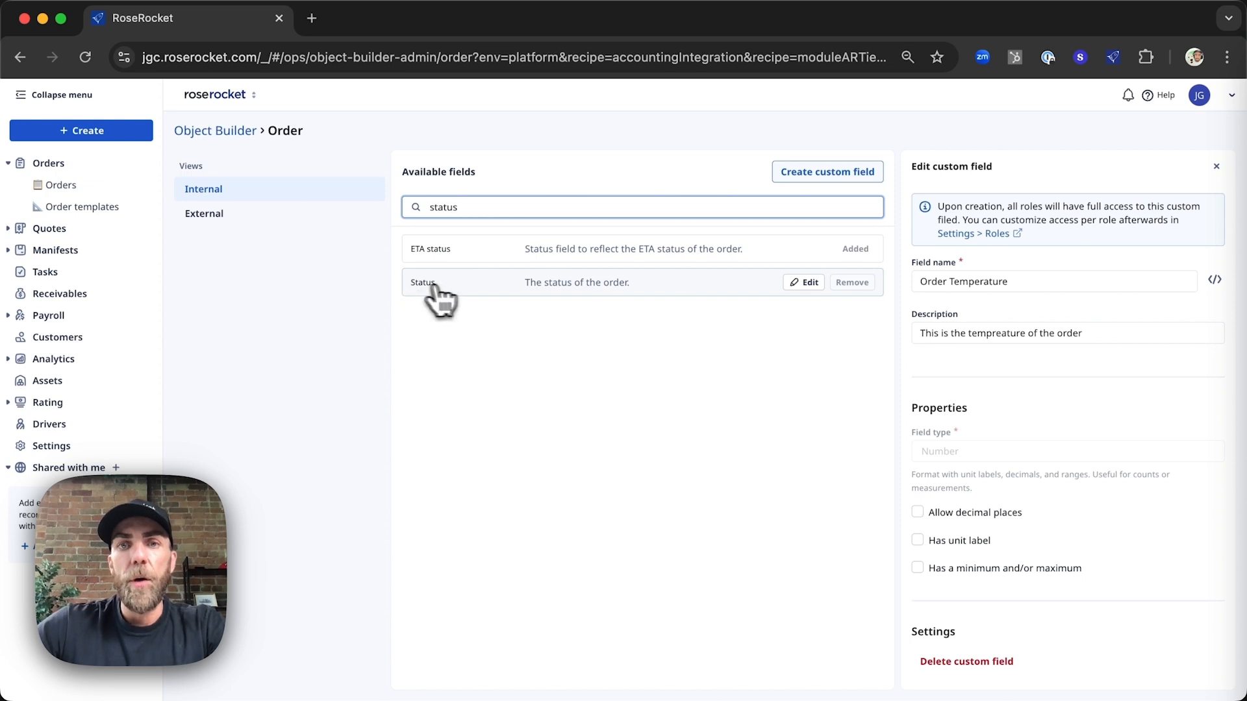
pyautogui.click(804, 282)
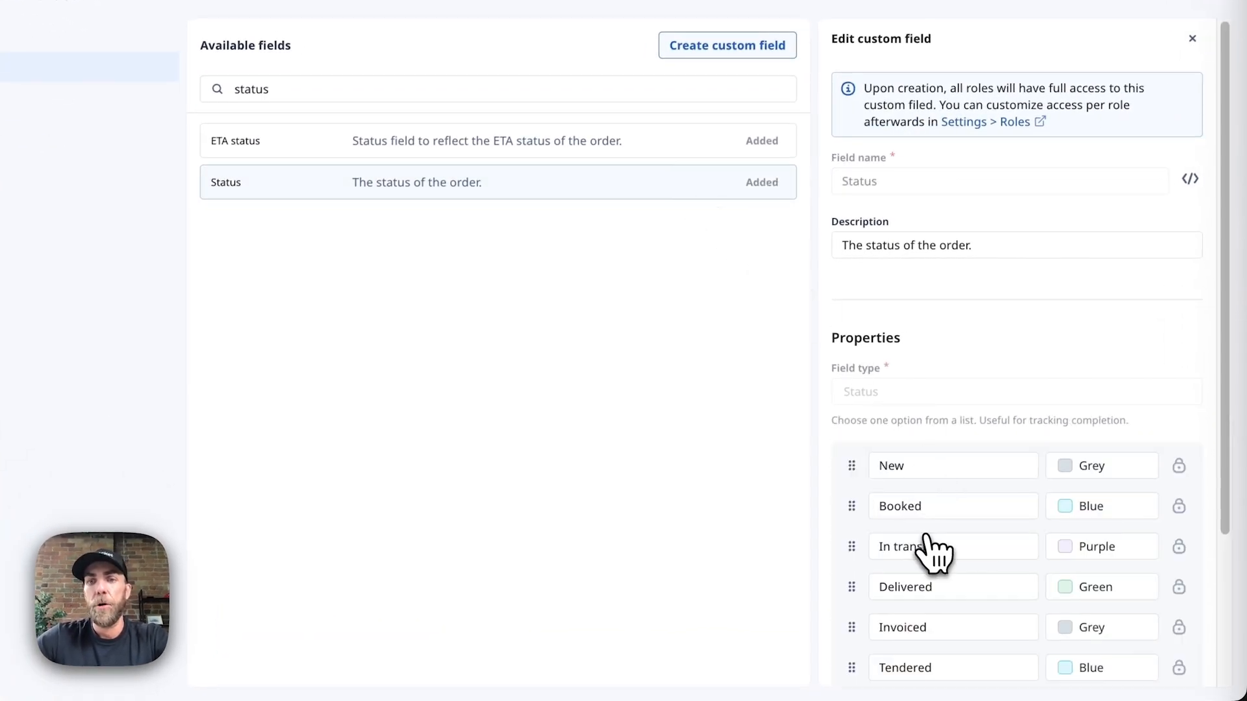
# Add a status option named "Drop" coloured Red to the Status field and save the changes.
pyautogui.scroll(-2, 968, 618)
pyautogui.scroll(-2, 964, 618)
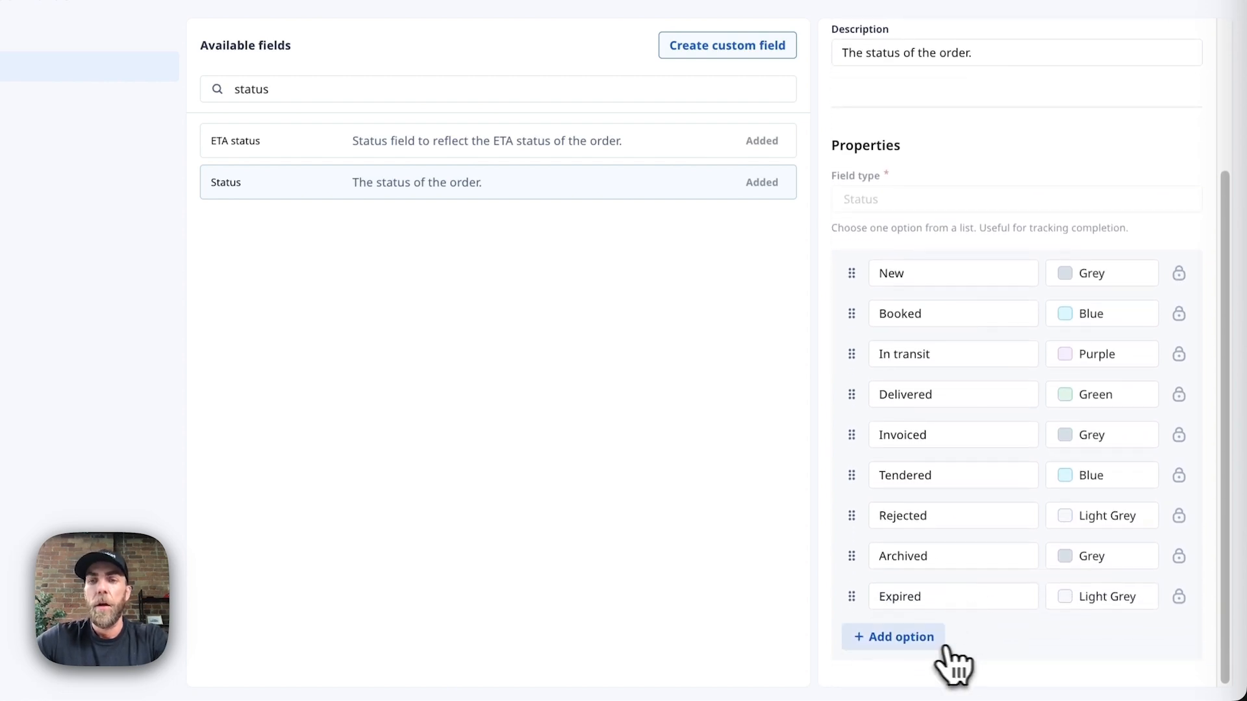
pyautogui.click(900, 640)
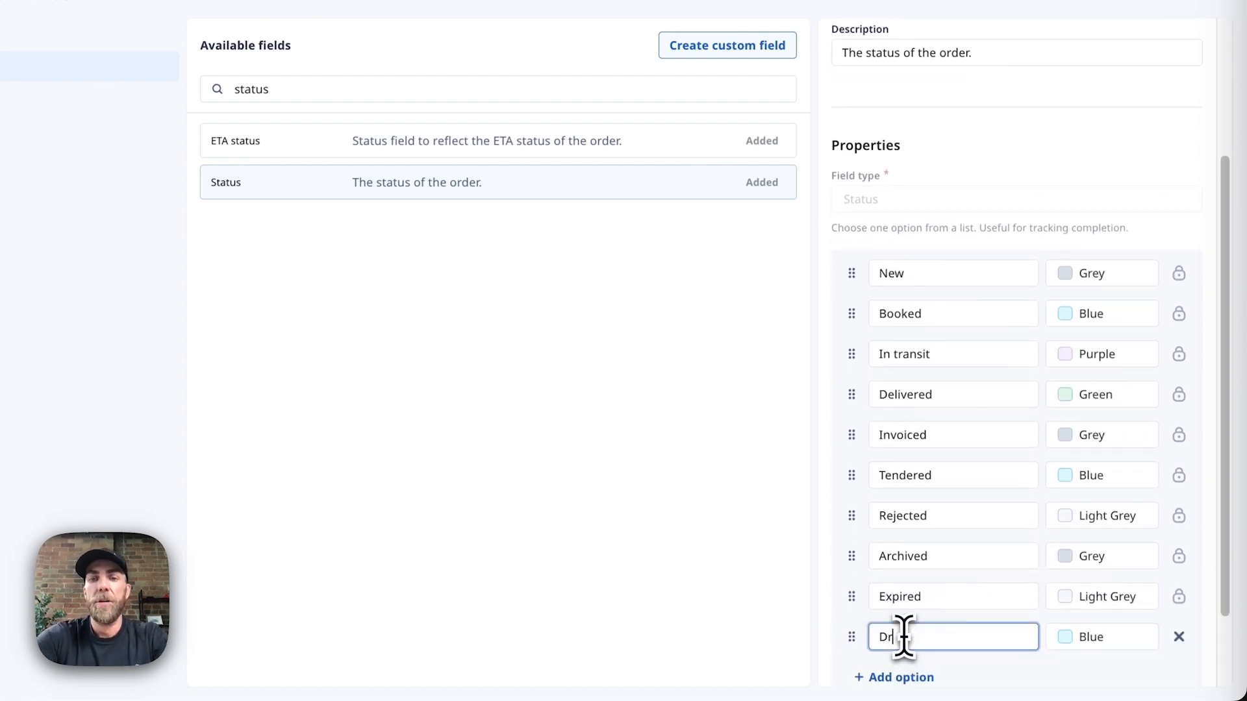
pyautogui.write('Drop')
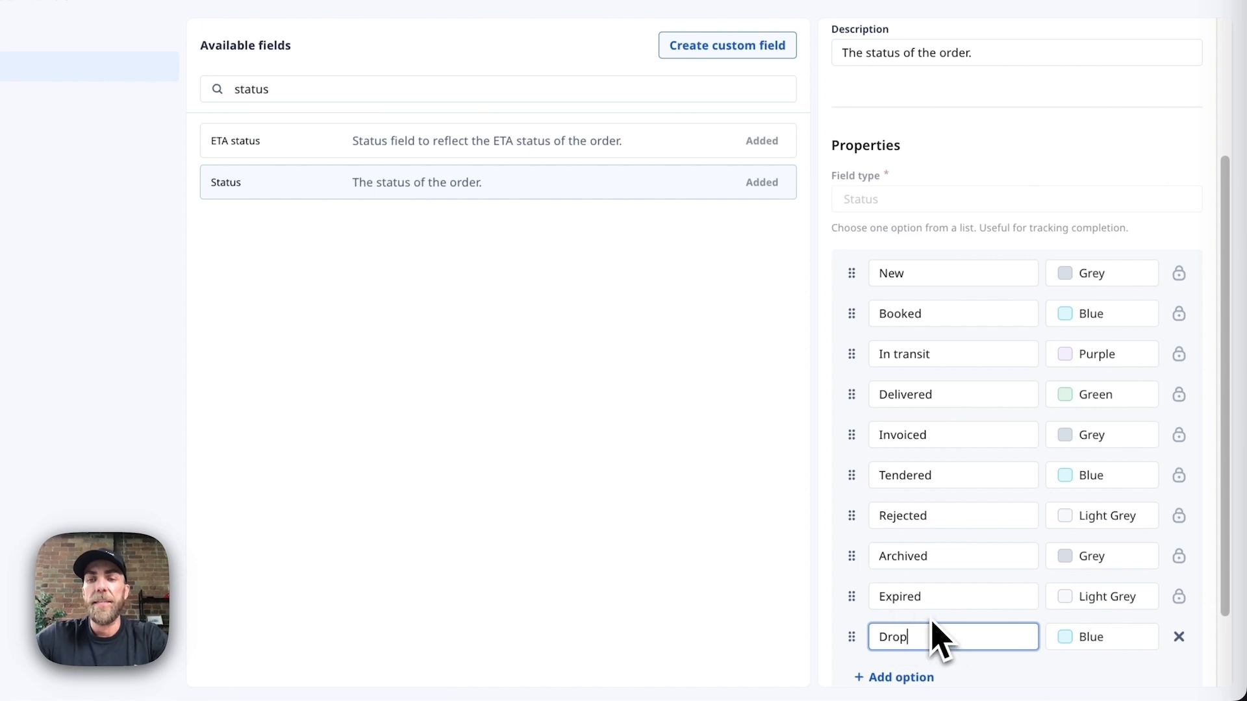
pyautogui.click(1090, 643)
pyautogui.scroll(-3, 1104, 578)
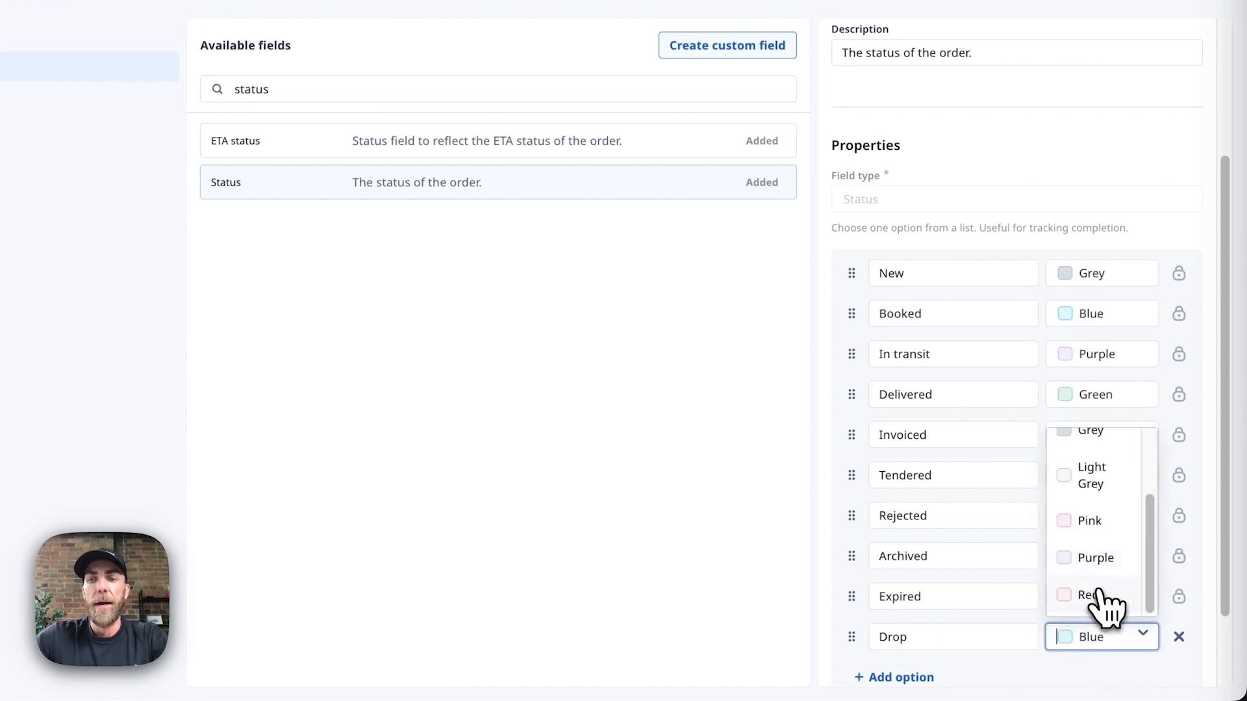
pyautogui.click(1098, 594)
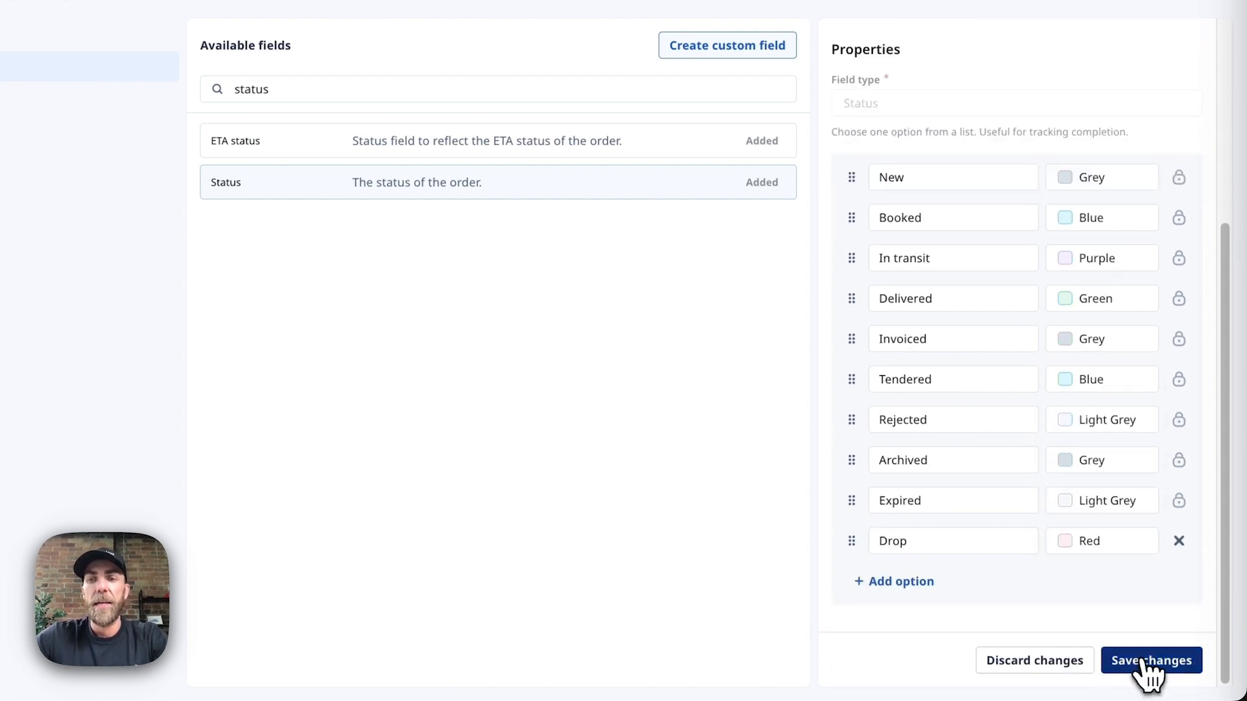
pyautogui.click(1144, 669)
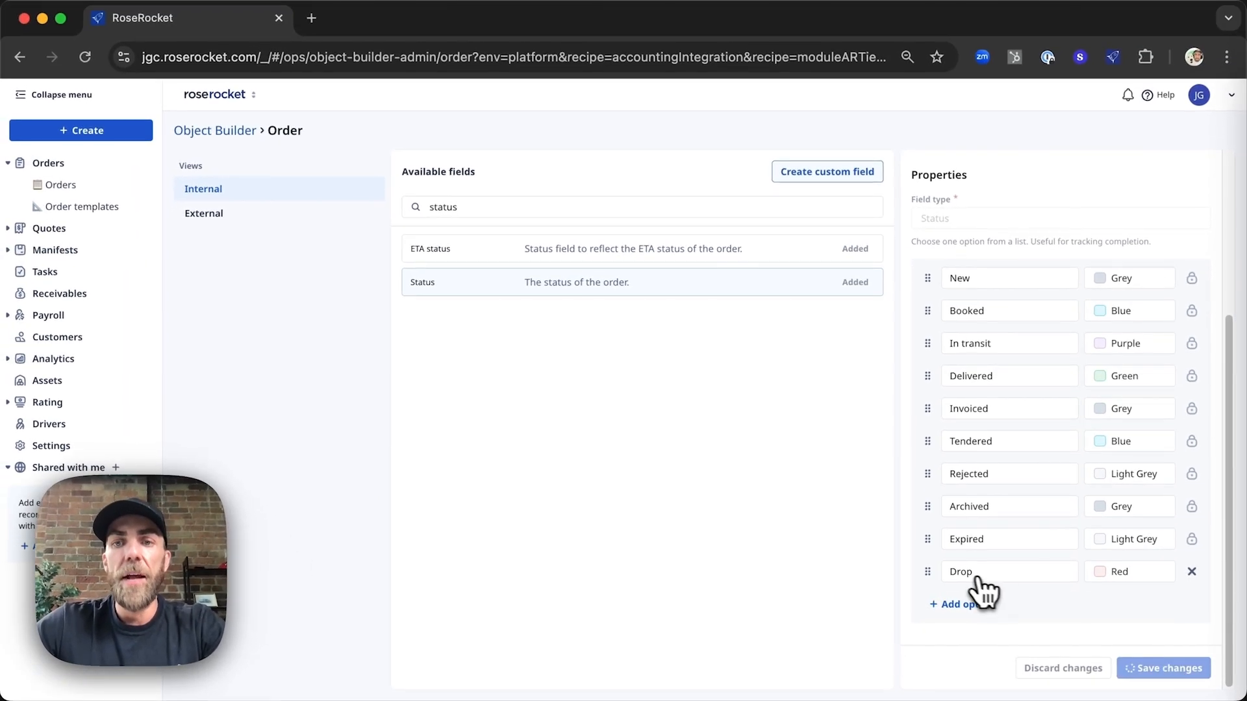